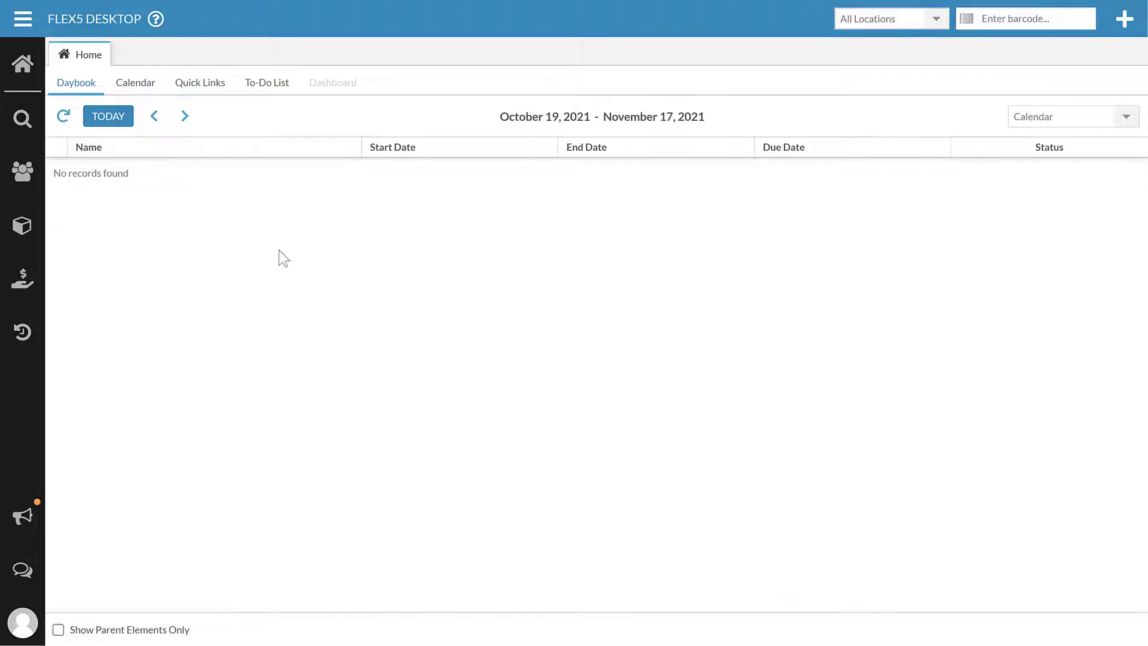
# Browse the Contacts, Inventory and Services folder trees, then close the folder panel
pyautogui.click(23, 172)
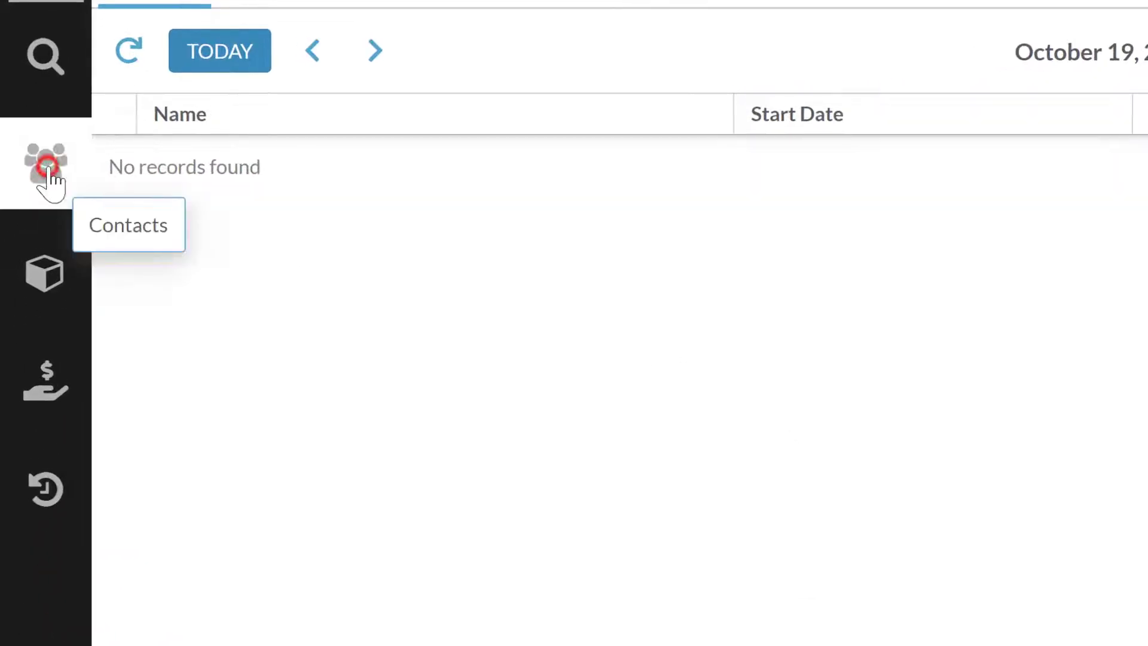
pyautogui.click(53, 275)
pyautogui.click(42, 389)
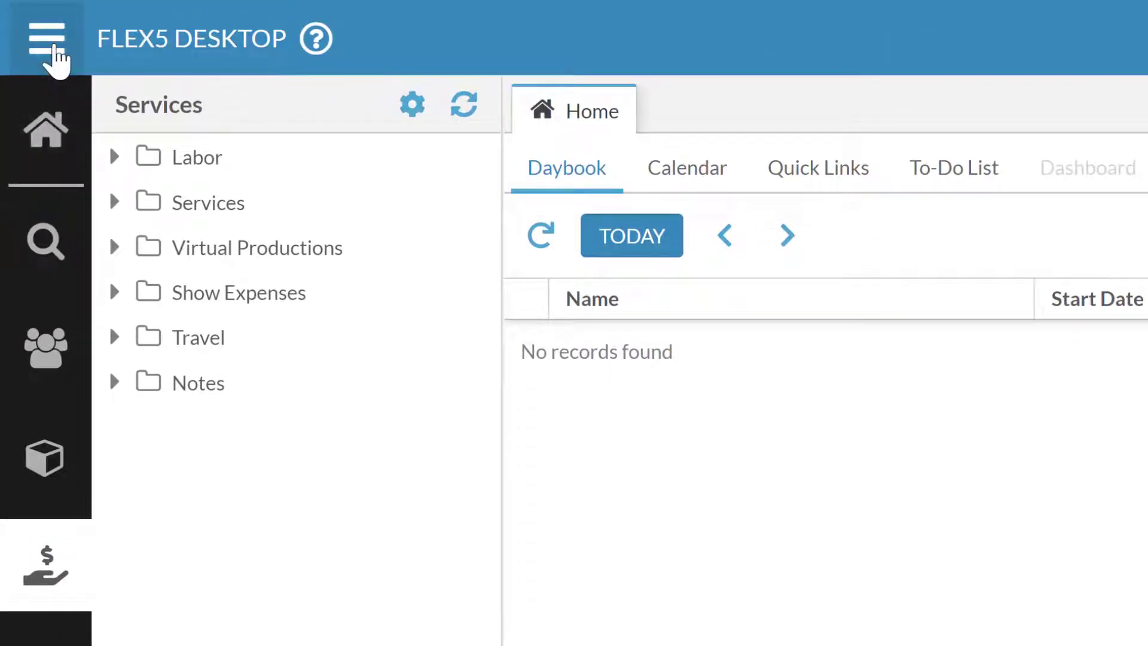
pyautogui.click(54, 548)
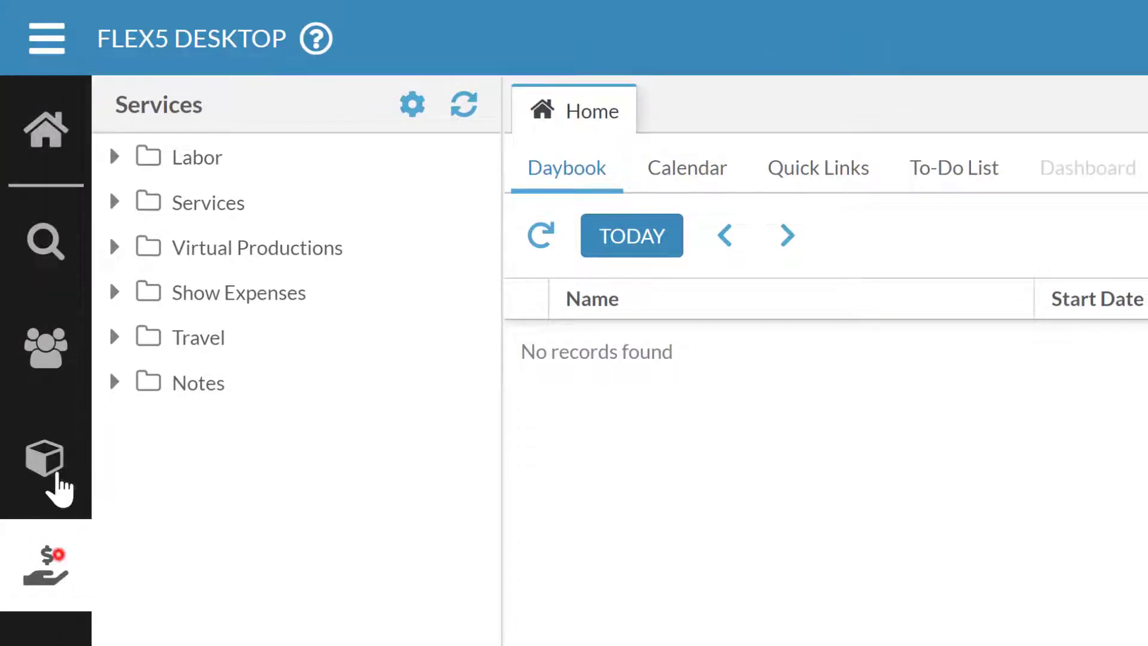
# Bring up the main menu's System Settings list and scroll through entries like Printers and Resource Types
pyautogui.click(50, 41)
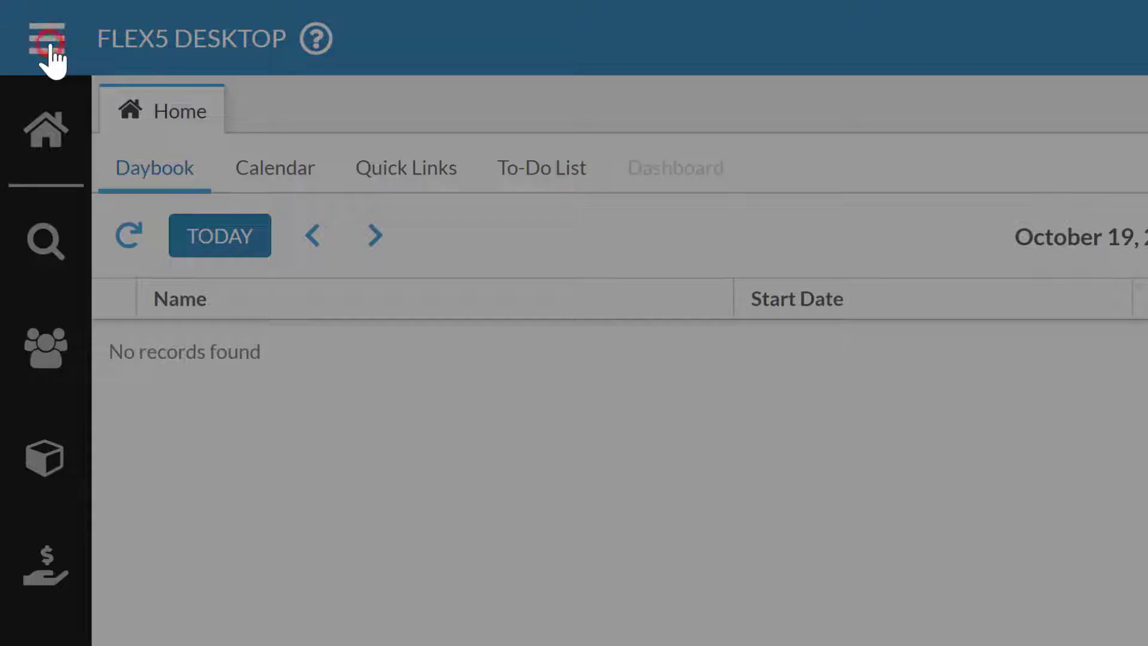
pyautogui.click(156, 223)
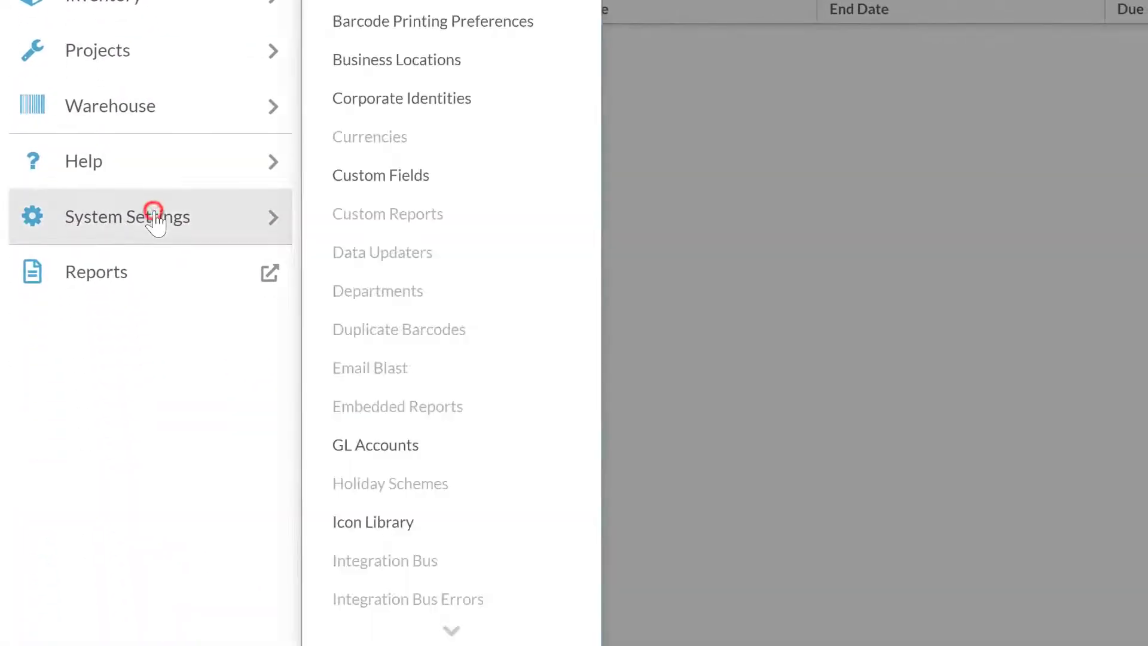
pyautogui.scroll(-3, 398, 205)
pyautogui.scroll(-10, 400, 192)
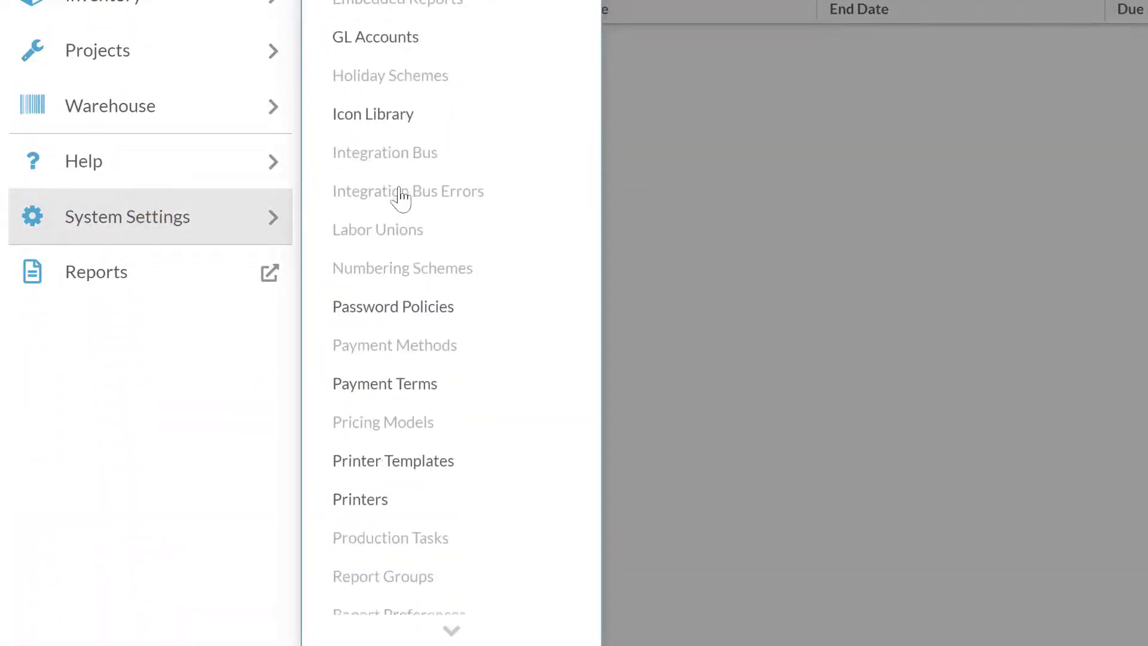
pyautogui.scroll(-4, 411, 407)
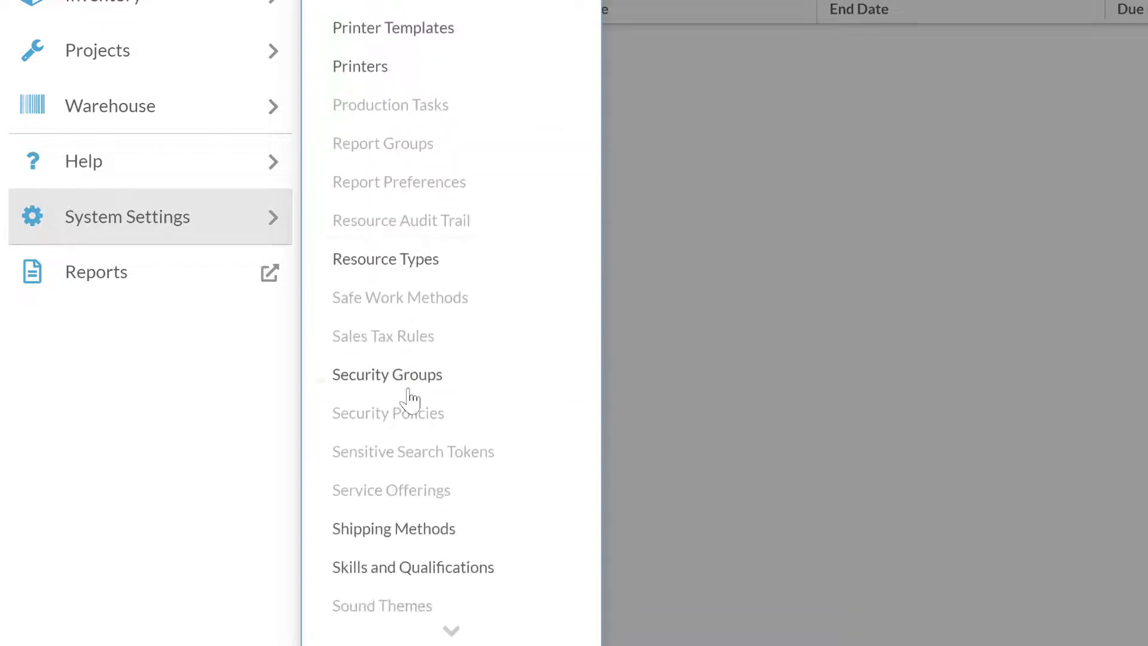
pyautogui.scroll(4, 402, 376)
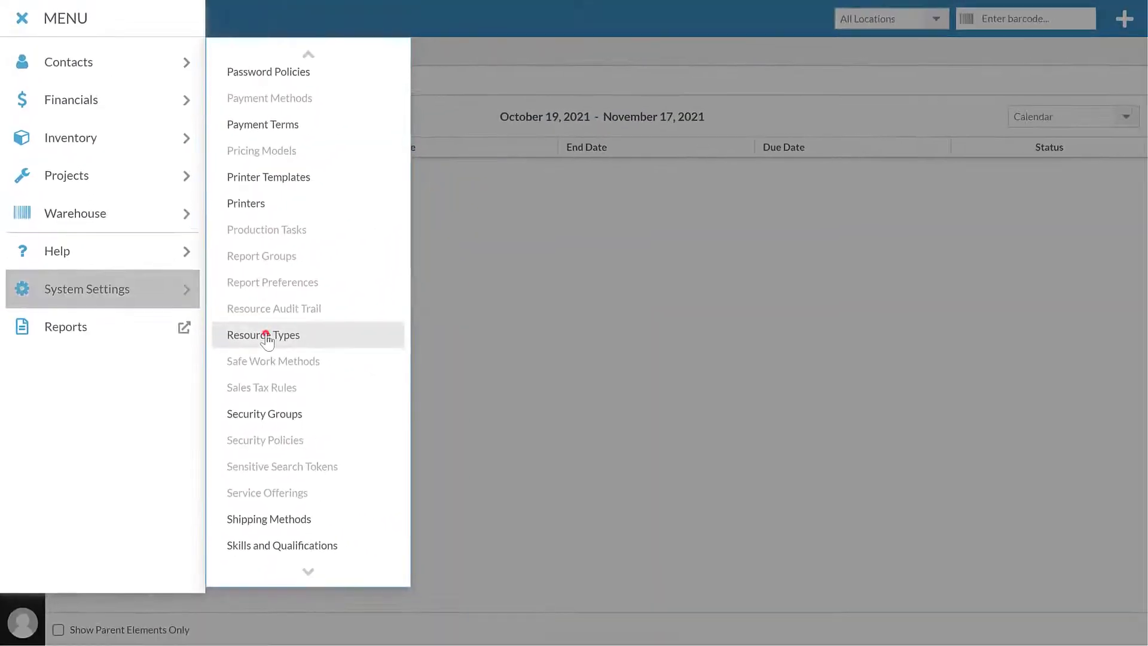
# Open System Settings > Resource Types, leaving the Resource Class filter on All
pyautogui.click(330, 317)
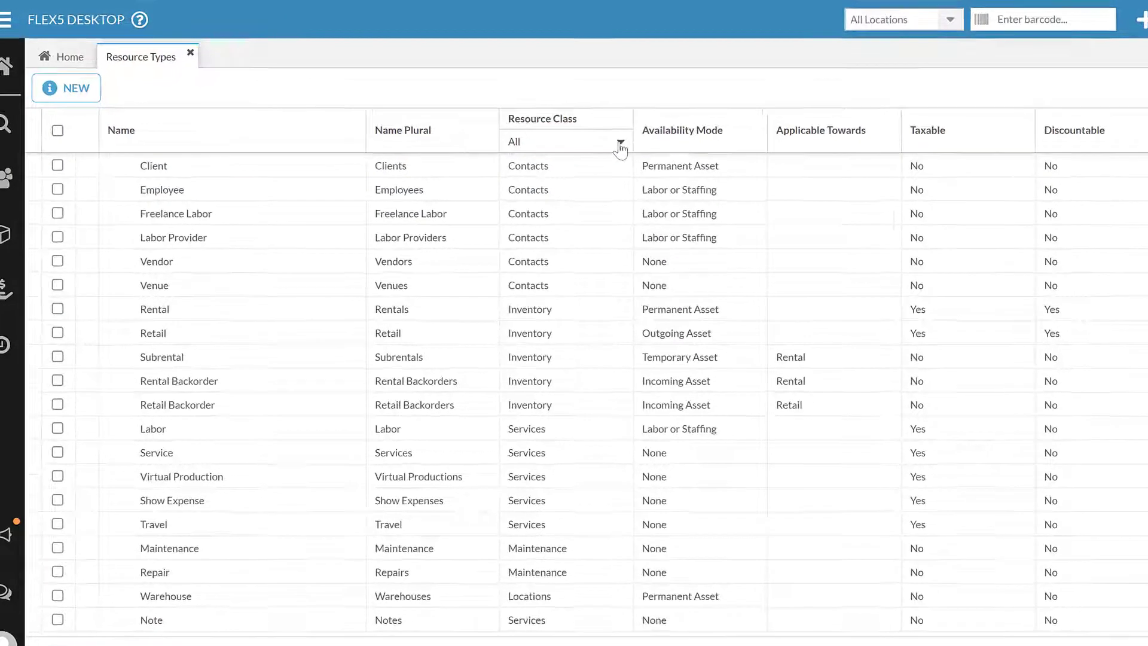
pyautogui.click(643, 212)
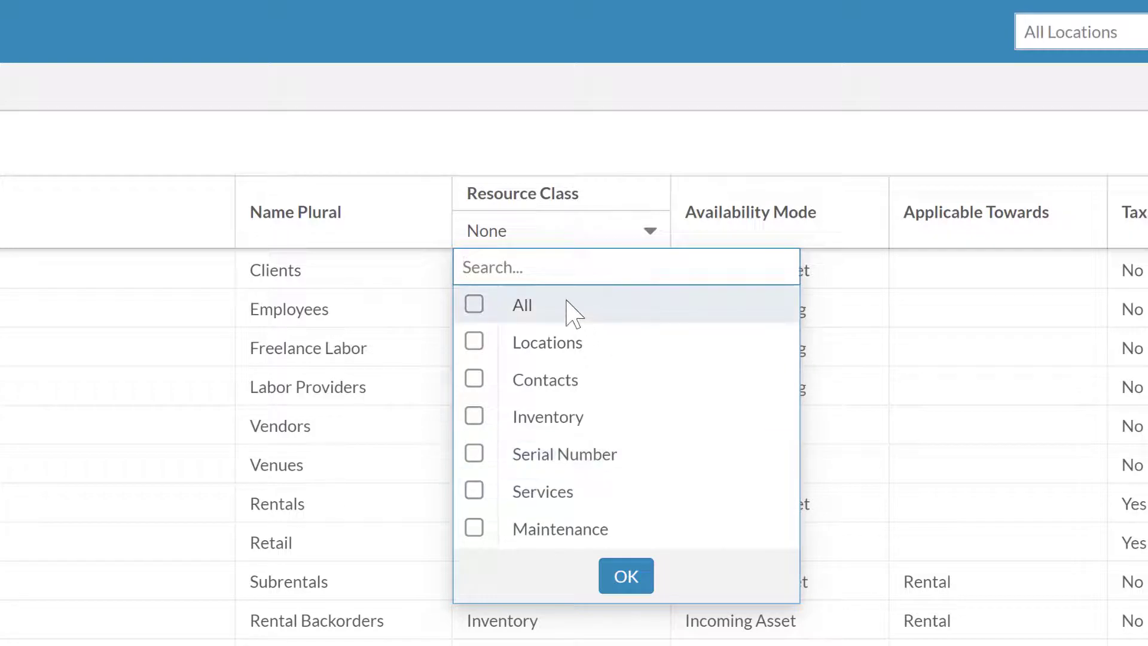
pyautogui.click(605, 123)
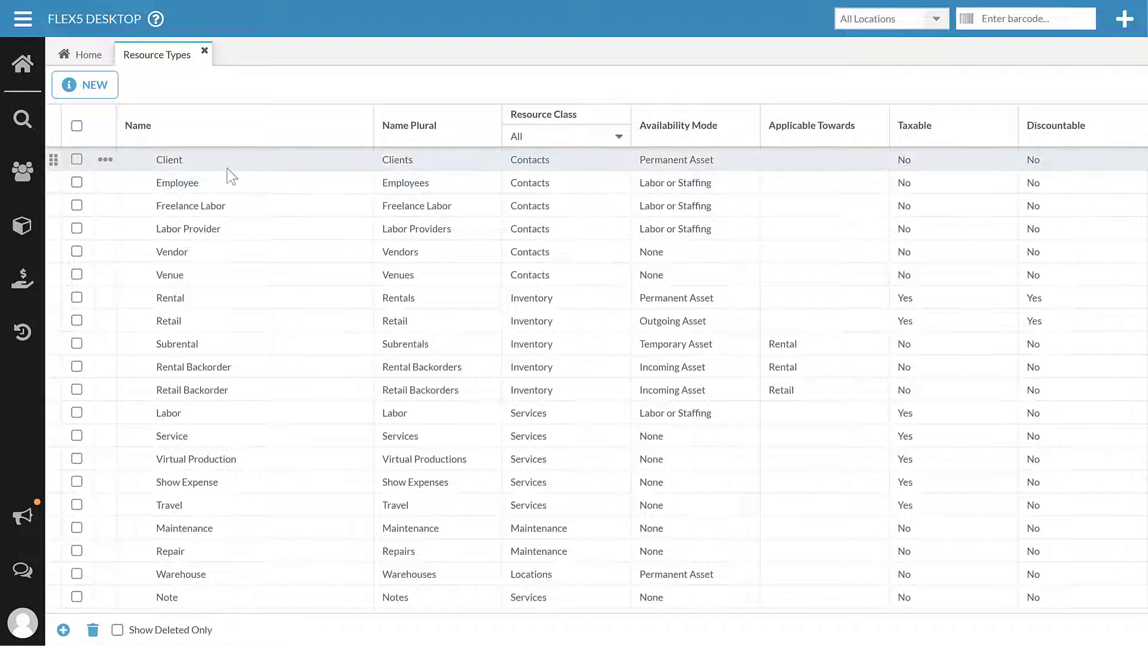
pyautogui.doubleClick(184, 159)
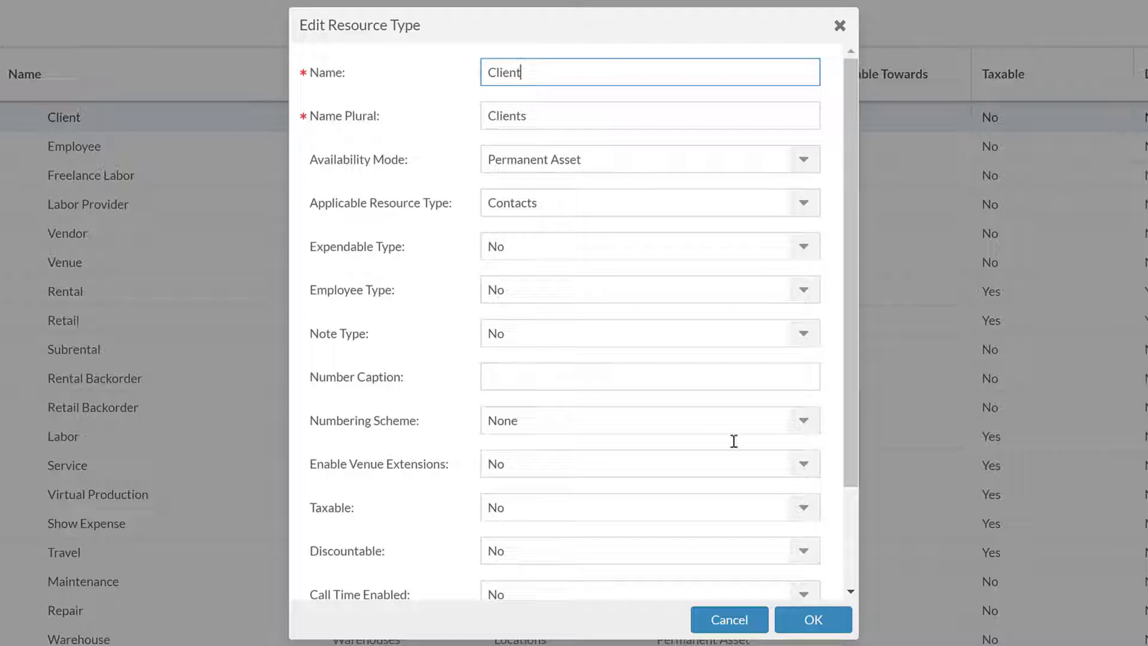
pyautogui.click(729, 620)
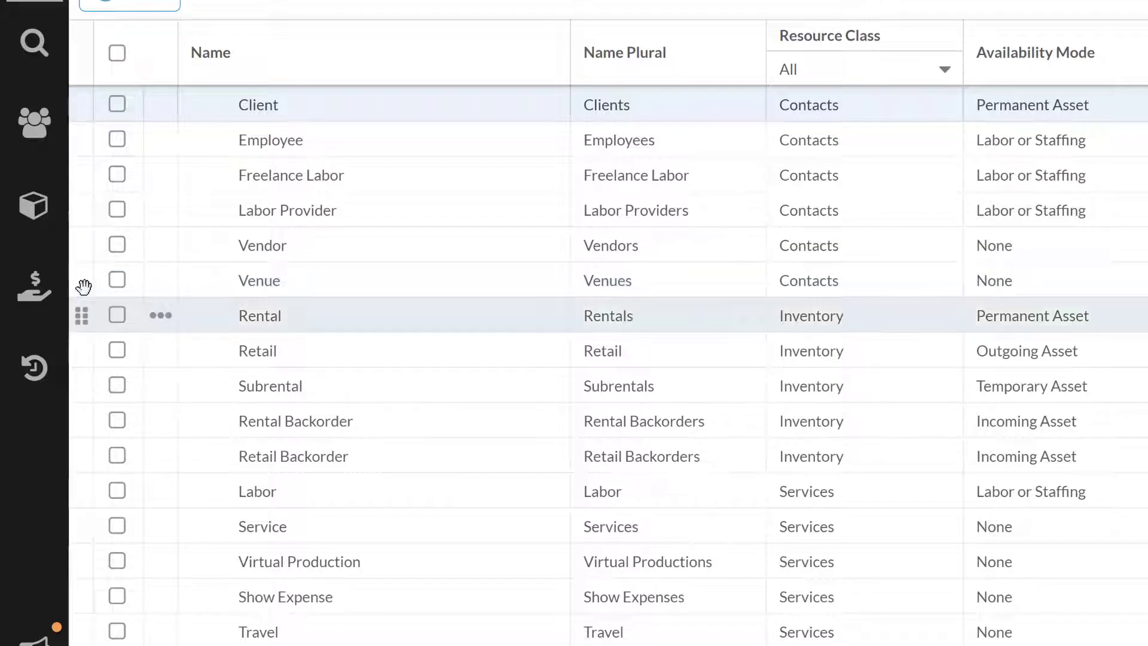
pyautogui.moveTo(83, 286)
pyautogui.mouseDown()
pyautogui.moveTo(104, 263)
pyautogui.moveTo(105, 126)
pyautogui.moveTo(120, 162)
pyautogui.moveTo(118, 239)
pyautogui.moveTo(110, 278)
pyautogui.moveTo(87, 279)
pyautogui.moveTo(85, 268)
pyautogui.moveTo(90, 289)
pyautogui.mouseUp()
pyautogui.scroll(-4, 303, 438)
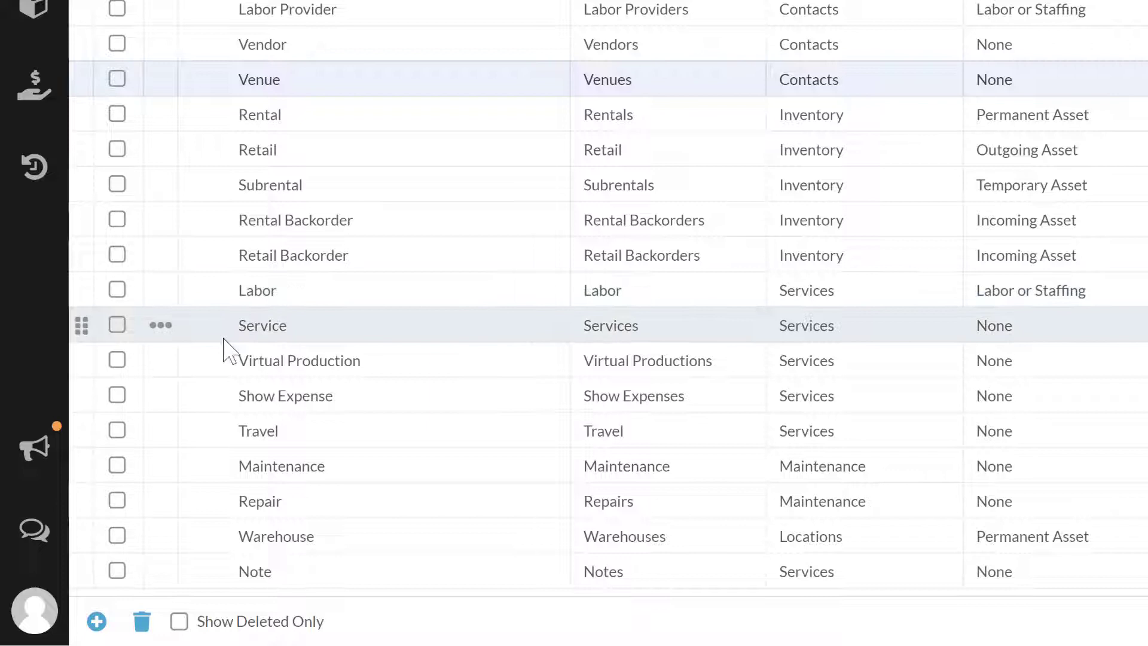
pyautogui.click(161, 326)
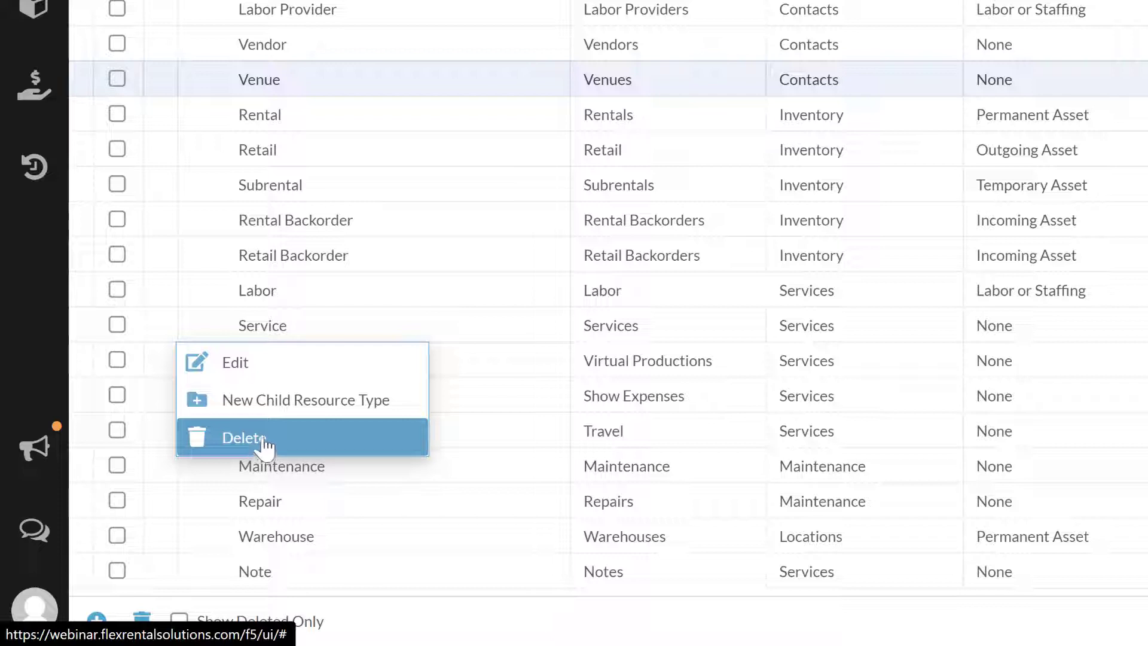
pyautogui.click(418, 627)
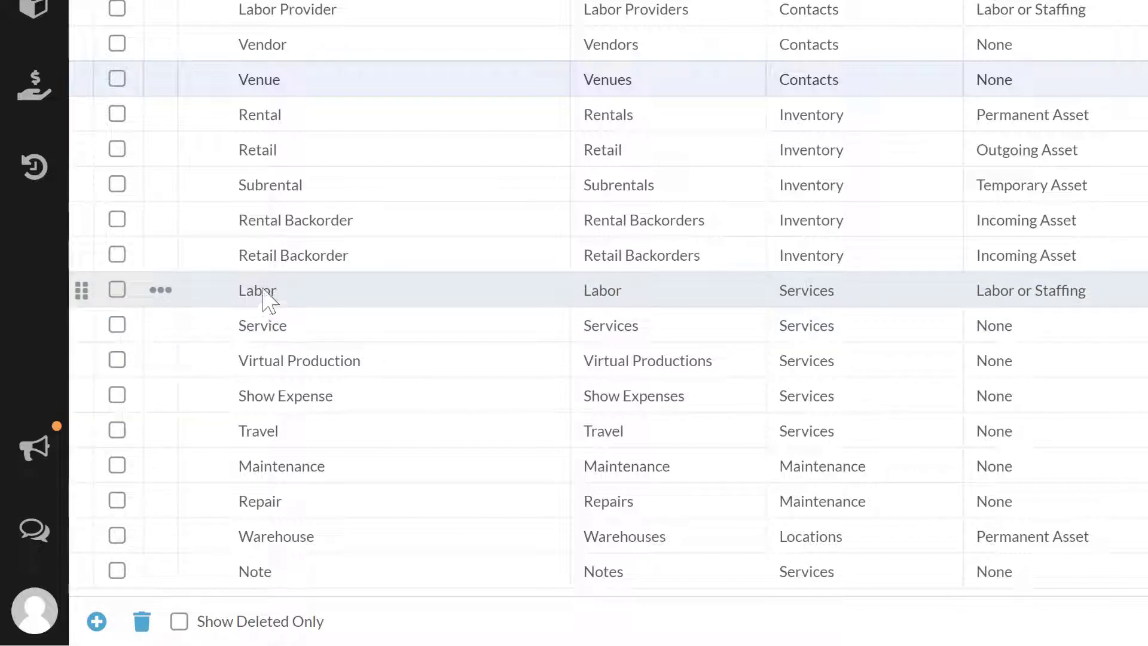
# Check the Labor type's Availability Mode and Services applicability, then cancel without changes
pyautogui.doubleClick(264, 292)
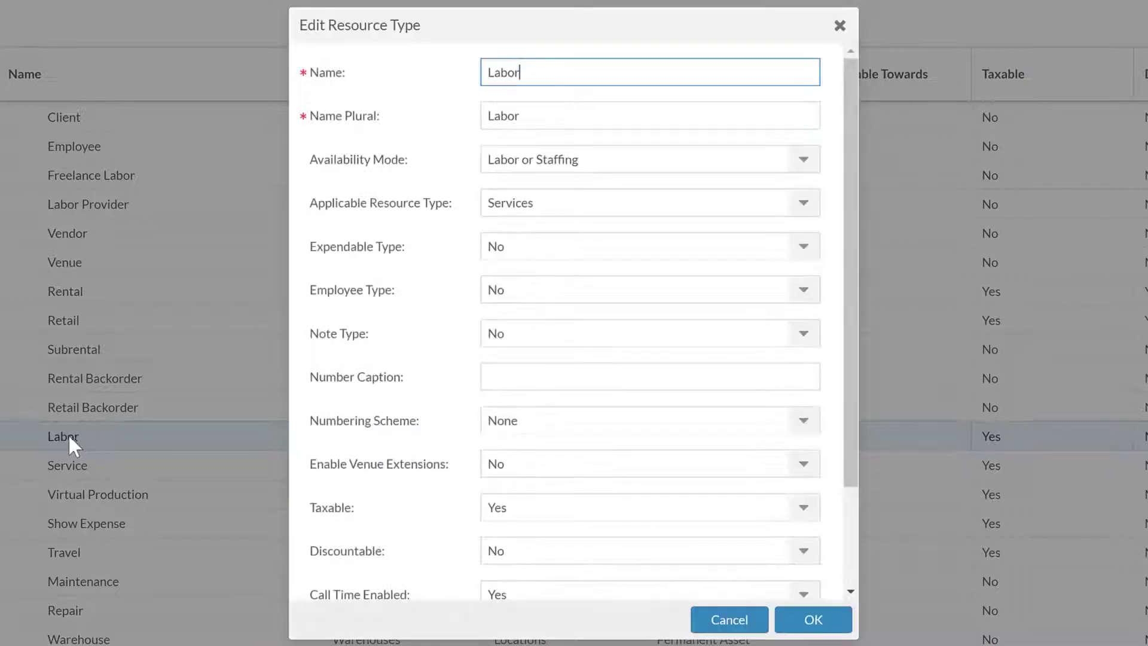
pyautogui.click(230, 635)
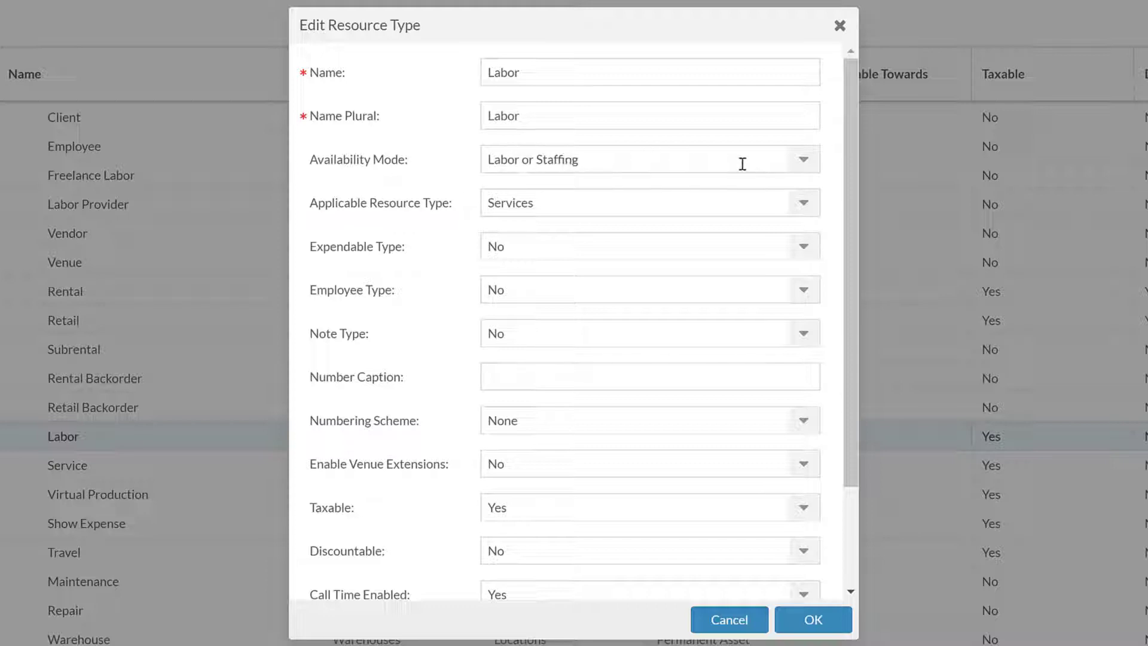
pyautogui.click(804, 162)
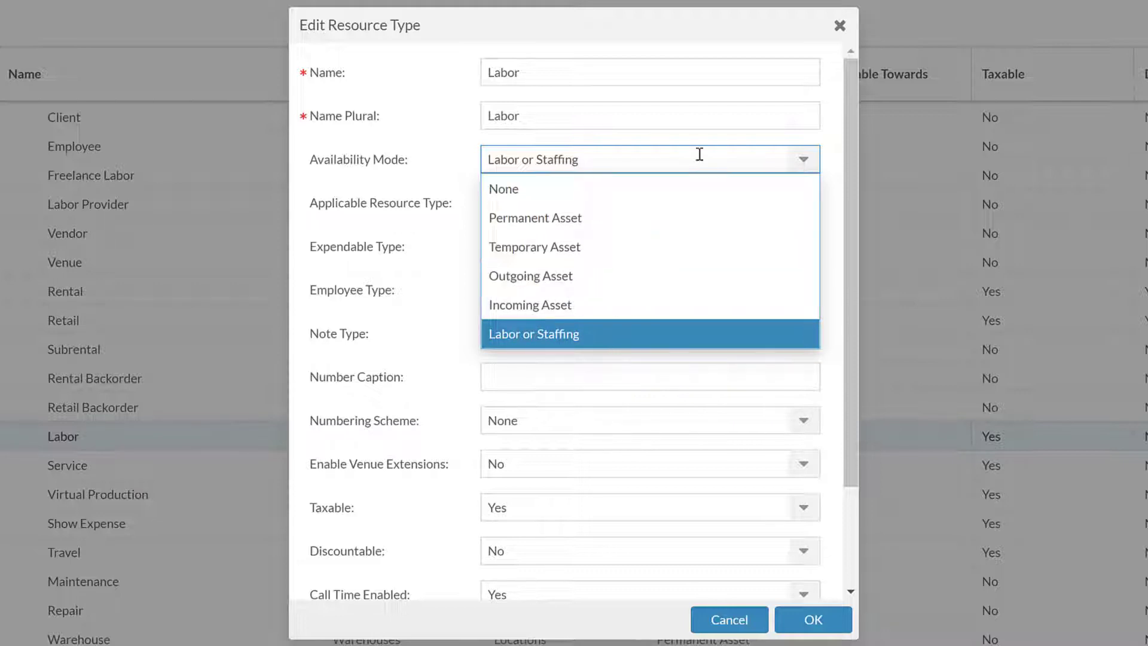
pyautogui.click(445, 114)
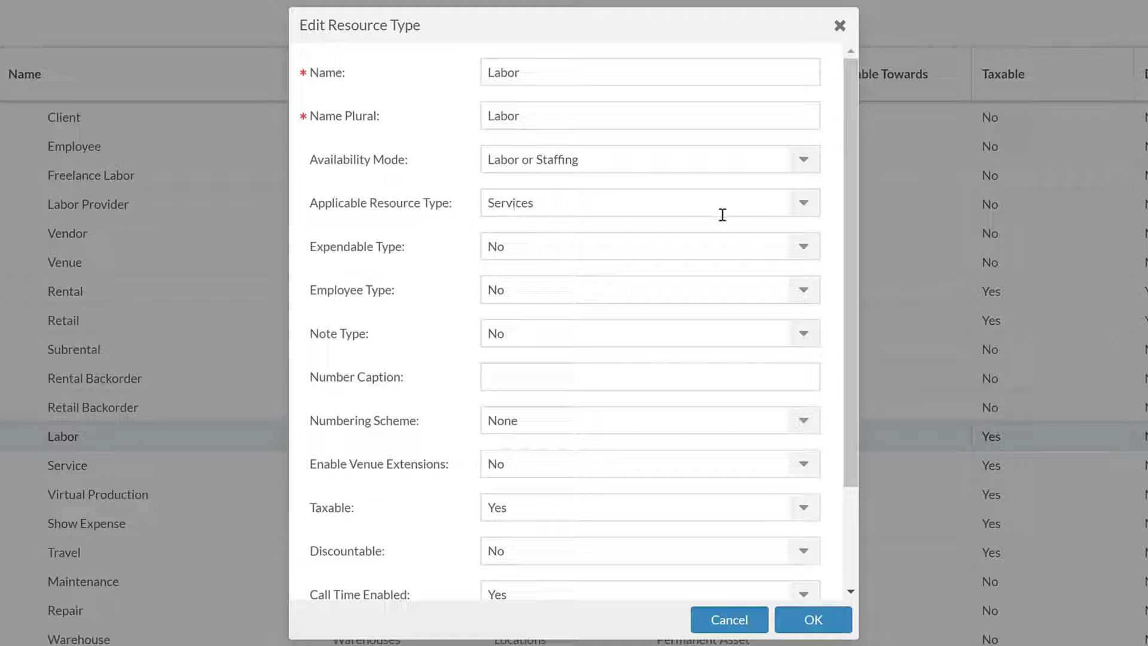
pyautogui.click(808, 201)
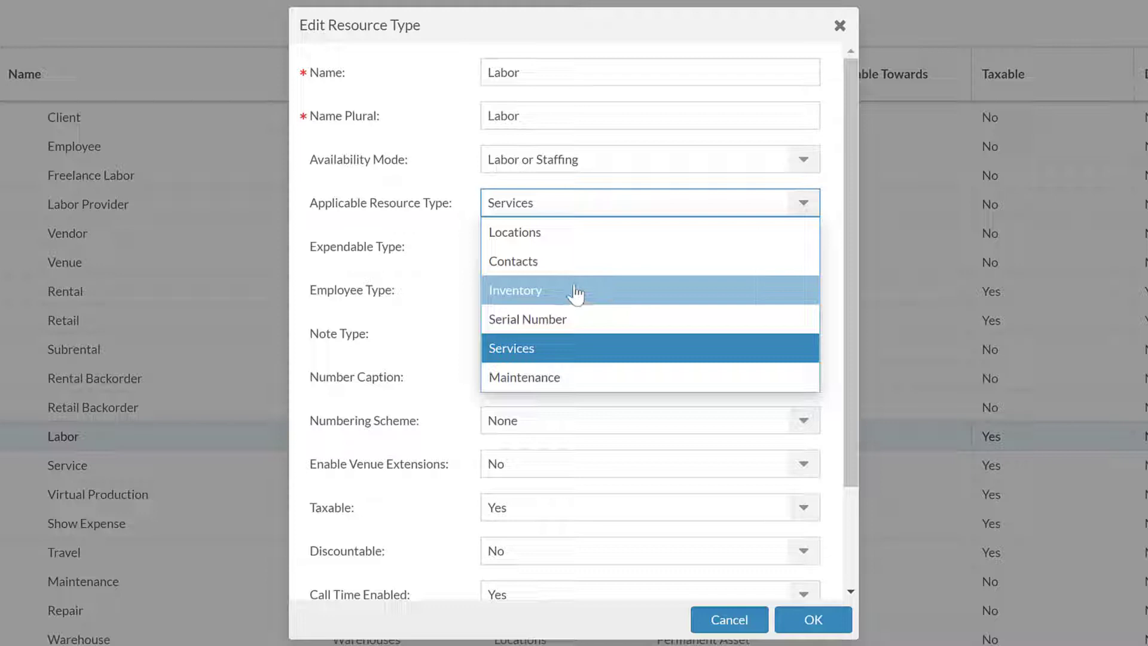
pyautogui.click(445, 226)
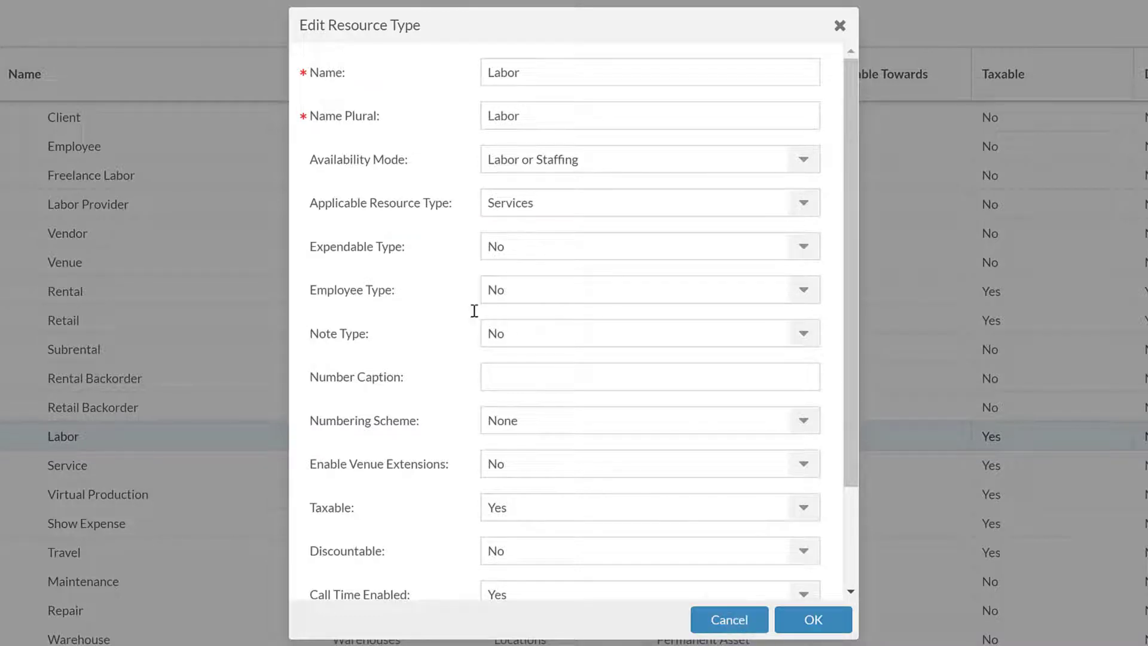
pyautogui.click(730, 619)
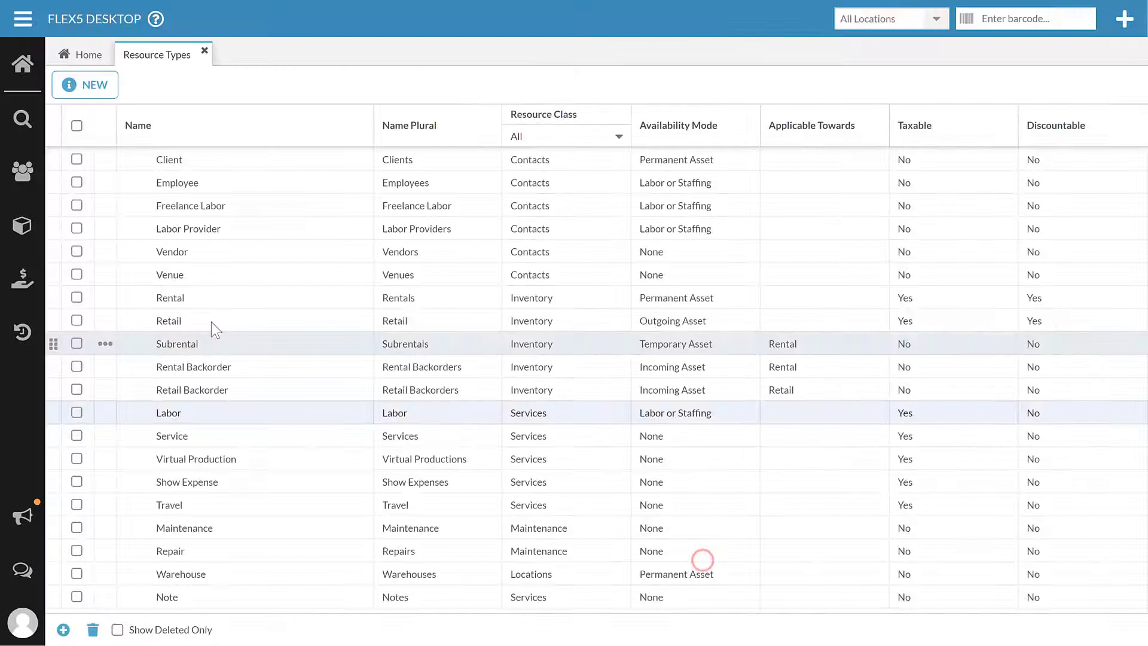
pyautogui.doubleClick(179, 301)
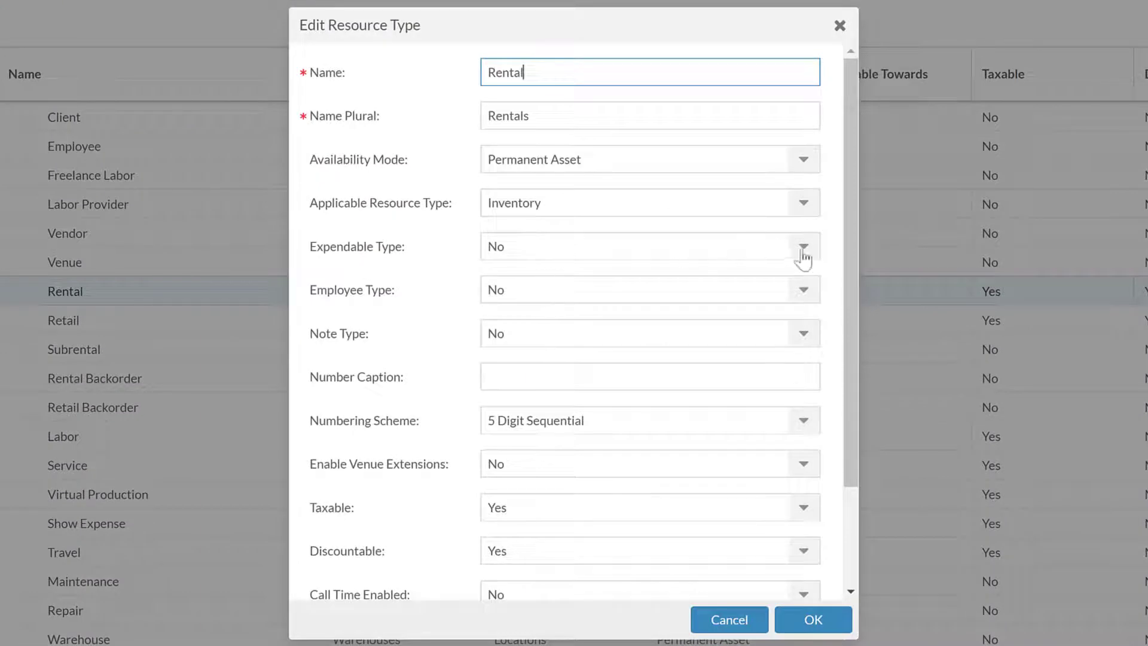
pyautogui.click(804, 256)
pyautogui.click(751, 305)
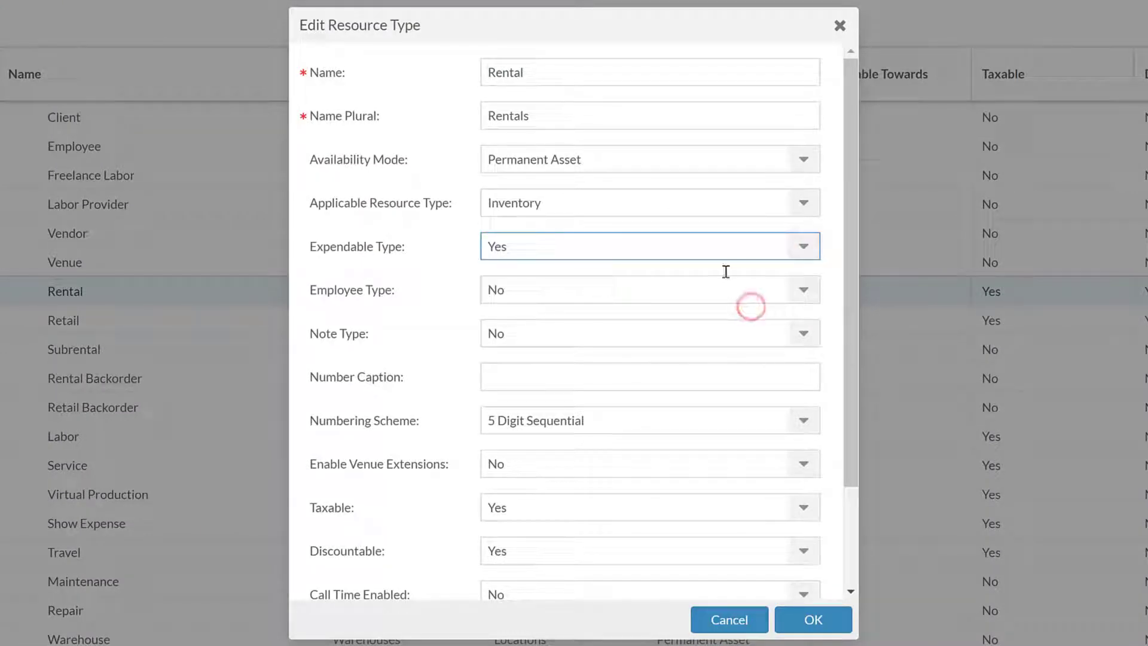
pyautogui.click(811, 619)
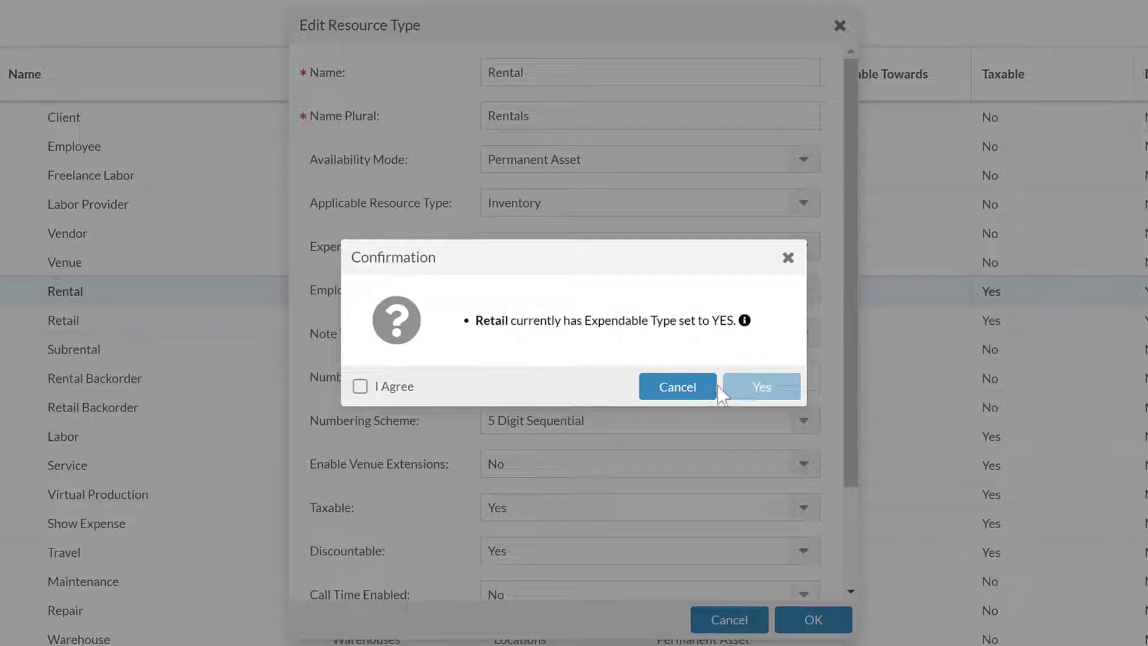
pyautogui.click(694, 388)
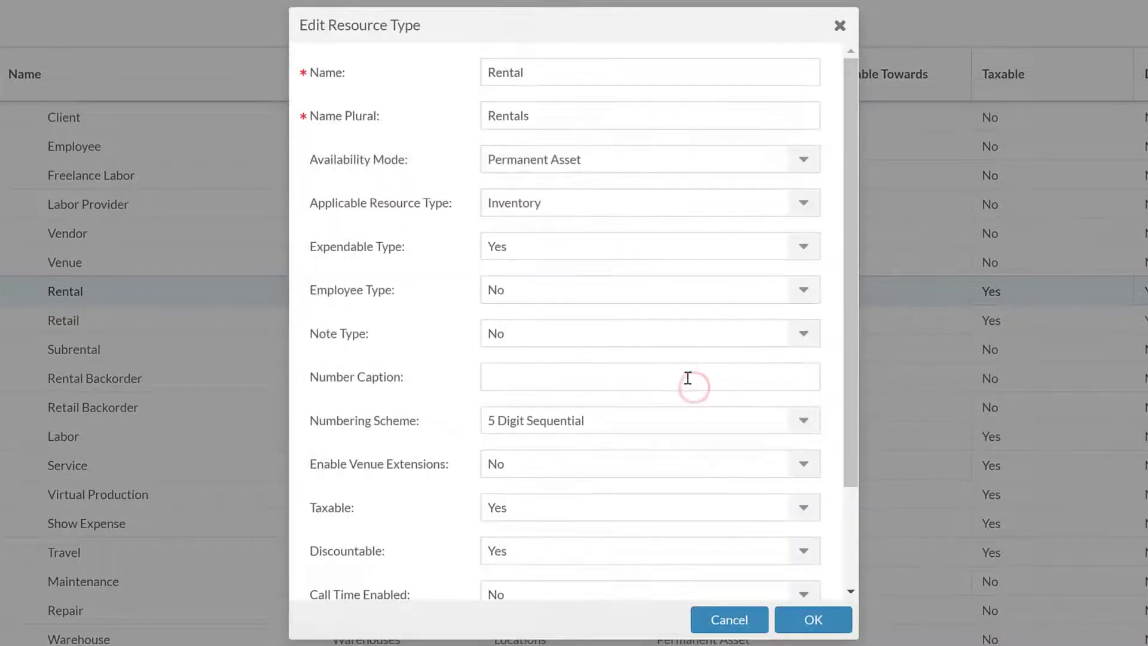
pyautogui.click(731, 621)
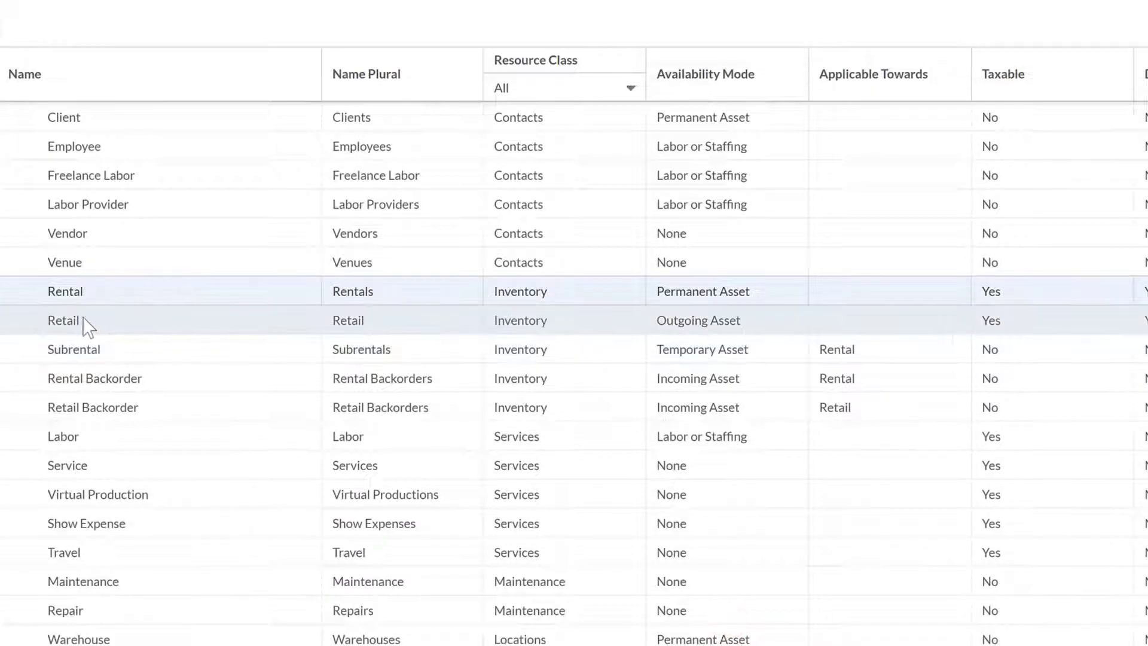
pyautogui.click(79, 317)
pyautogui.doubleClick(79, 317)
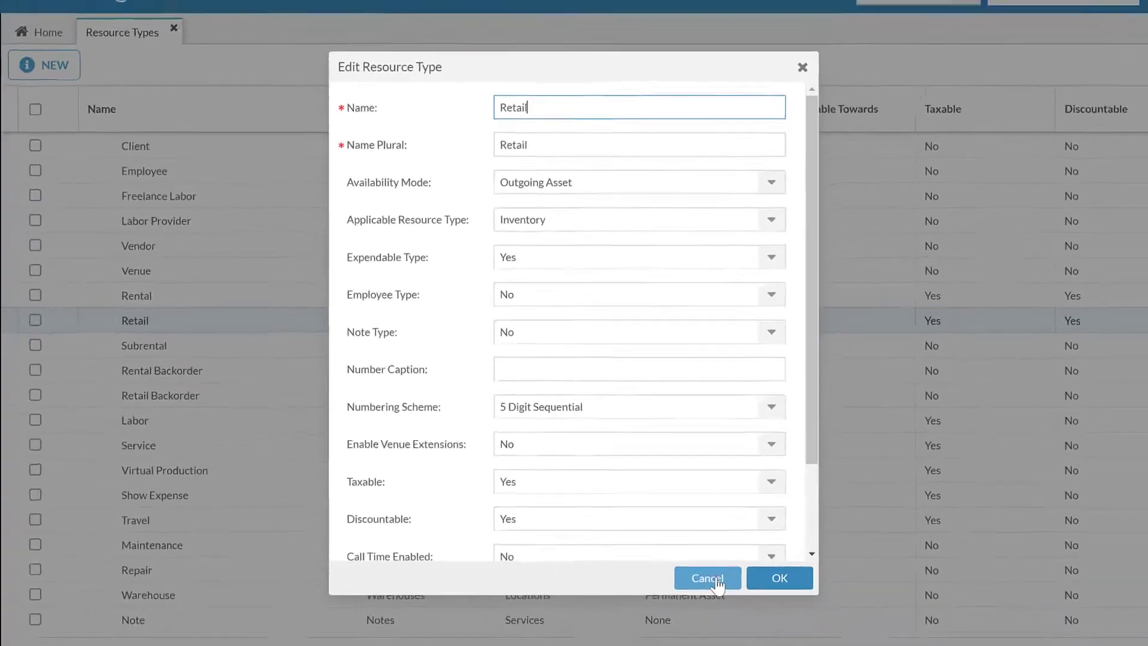
pyautogui.click(707, 577)
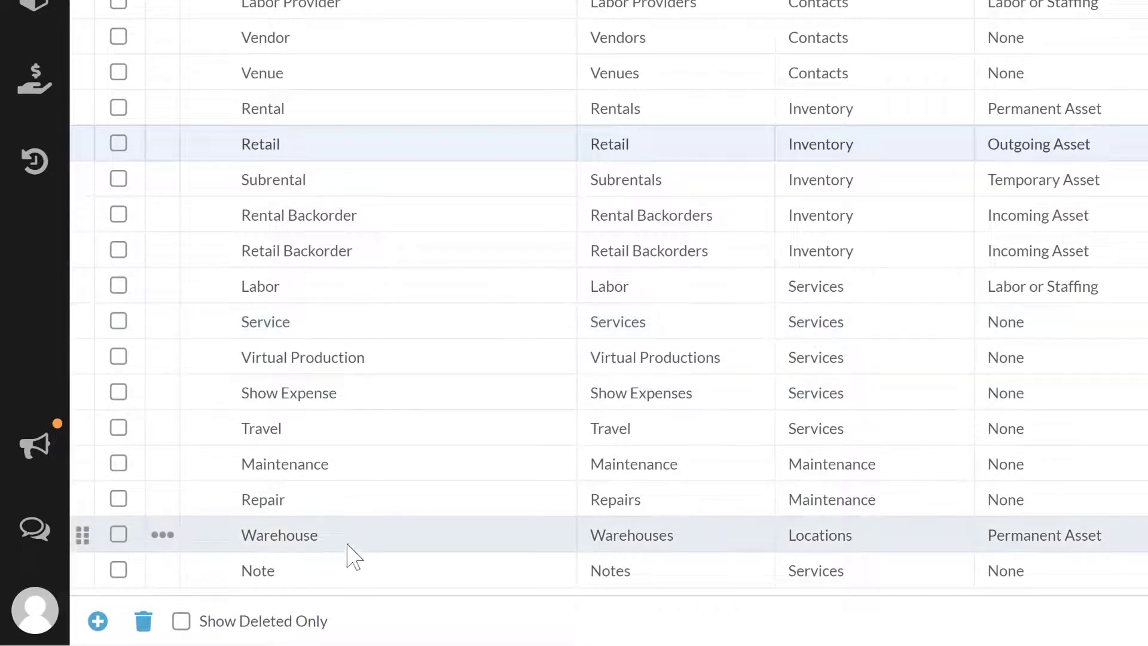
# Select the Note row in the Resource Types grid to bring up its settings
pyautogui.click(283, 570)
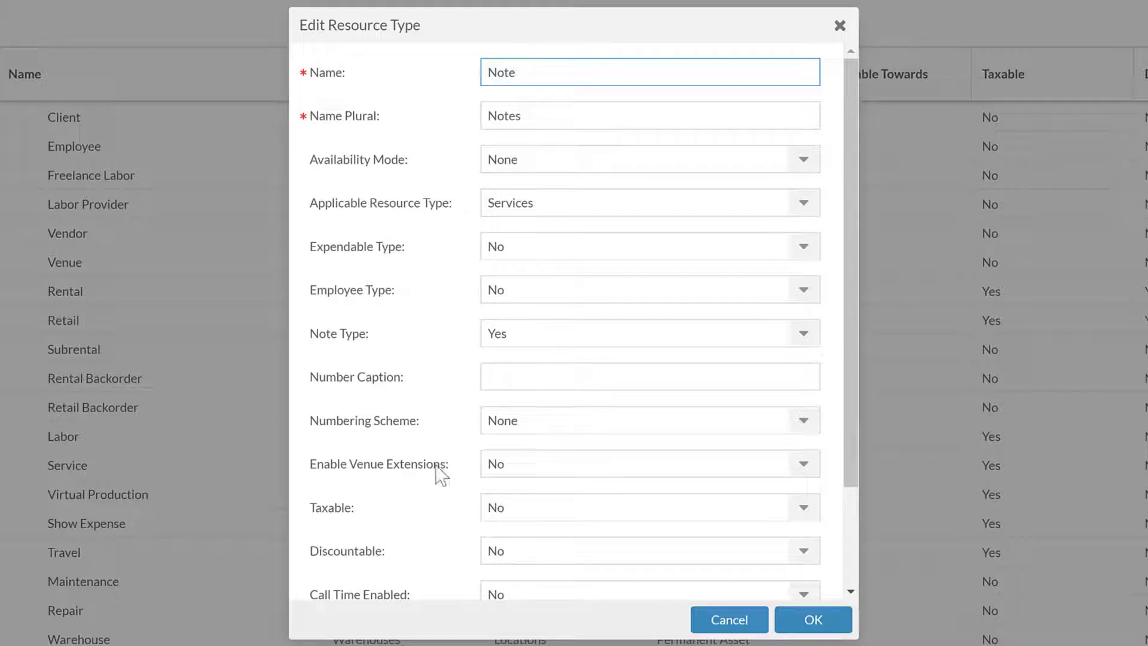
pyautogui.scroll(-2, 359, 478)
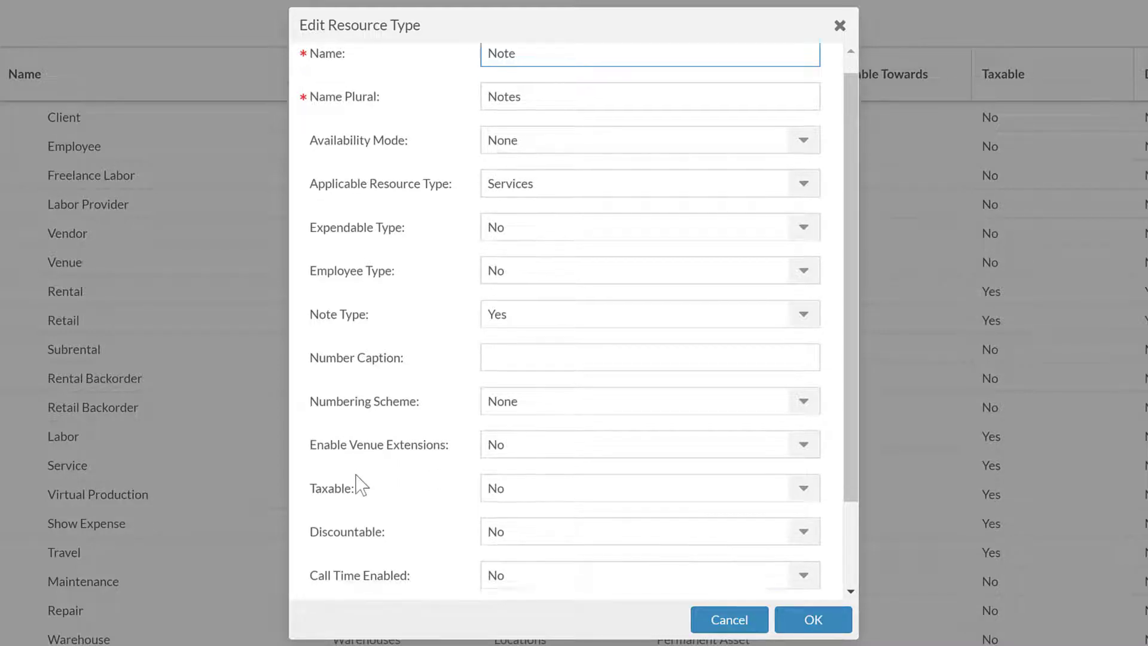
pyautogui.scroll(-1, 368, 380)
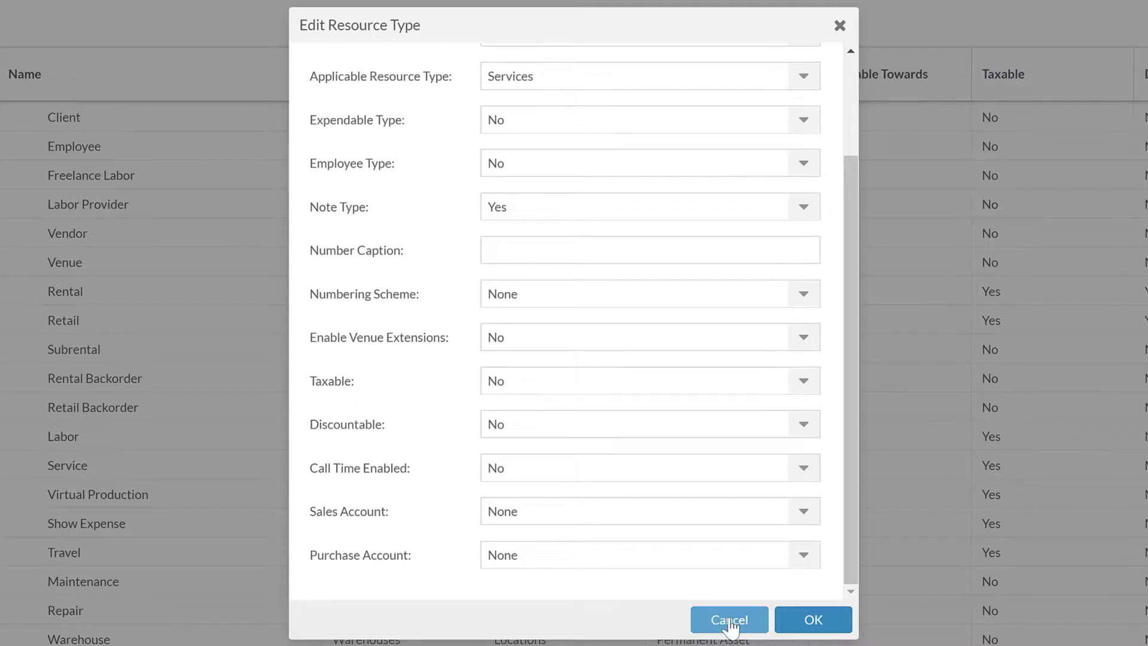
pyautogui.scroll(3, 572, 321)
pyautogui.click(543, 62)
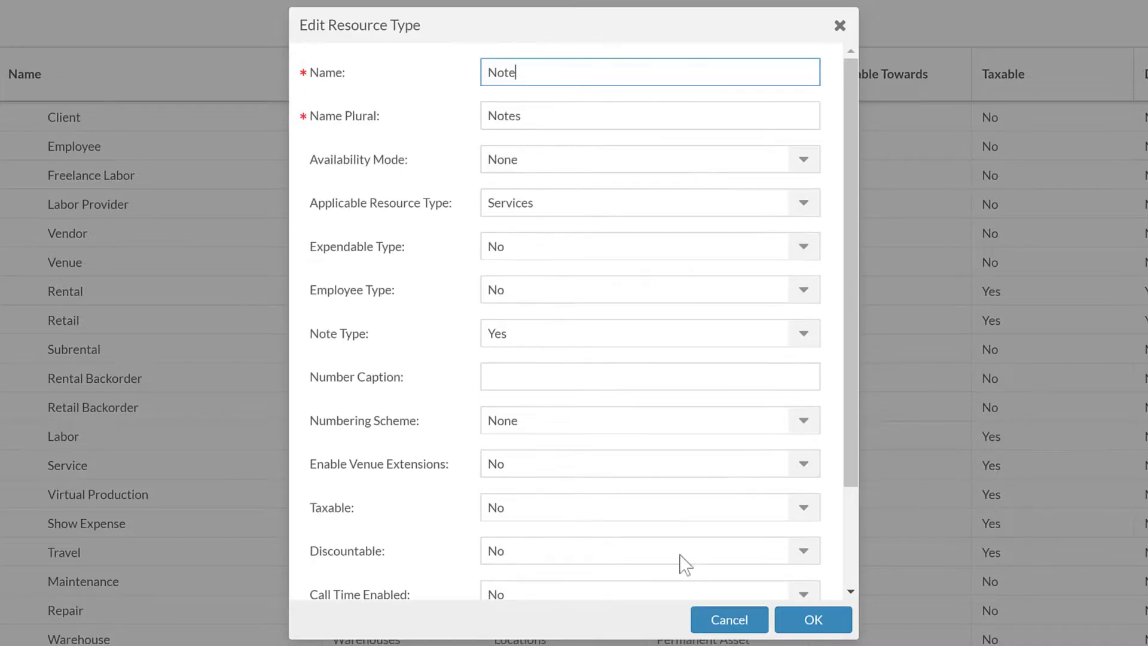
# Cancel the Note dialog, then open and cancel the Retail and Employee settings unchanged
pyautogui.click(741, 620)
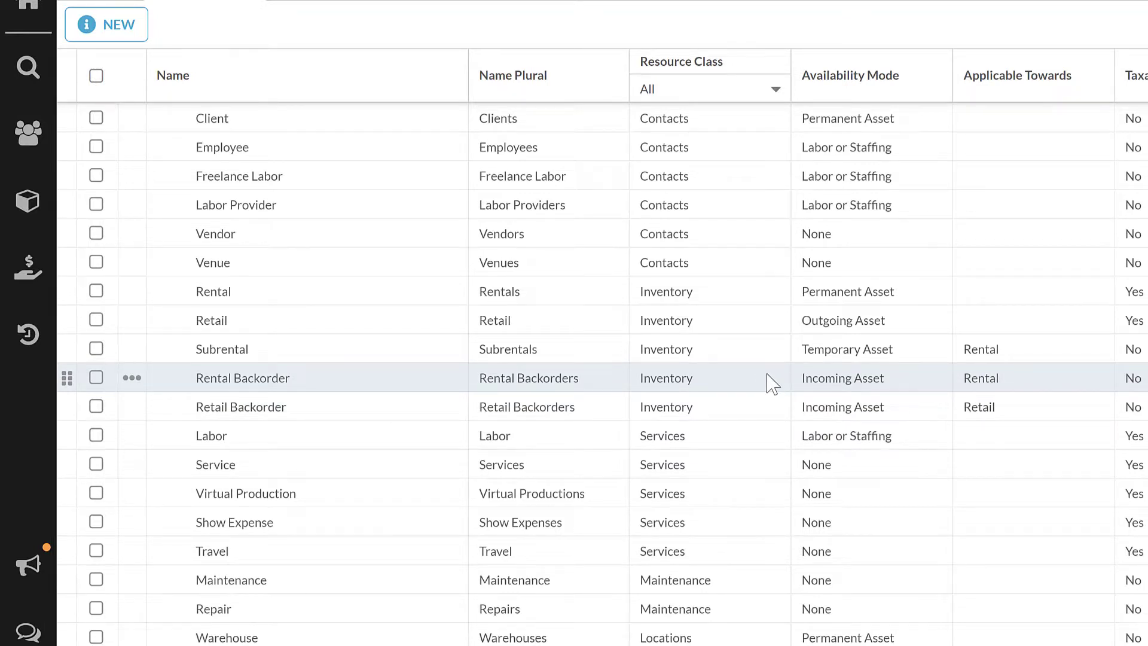
pyautogui.doubleClick(213, 321)
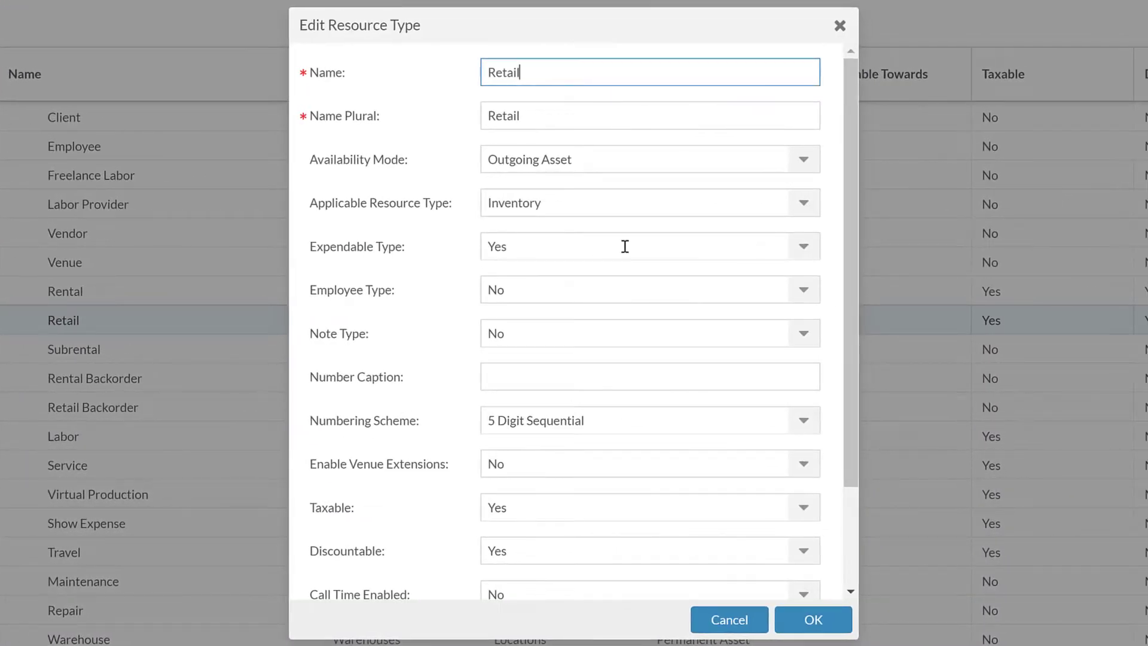
pyautogui.click(730, 619)
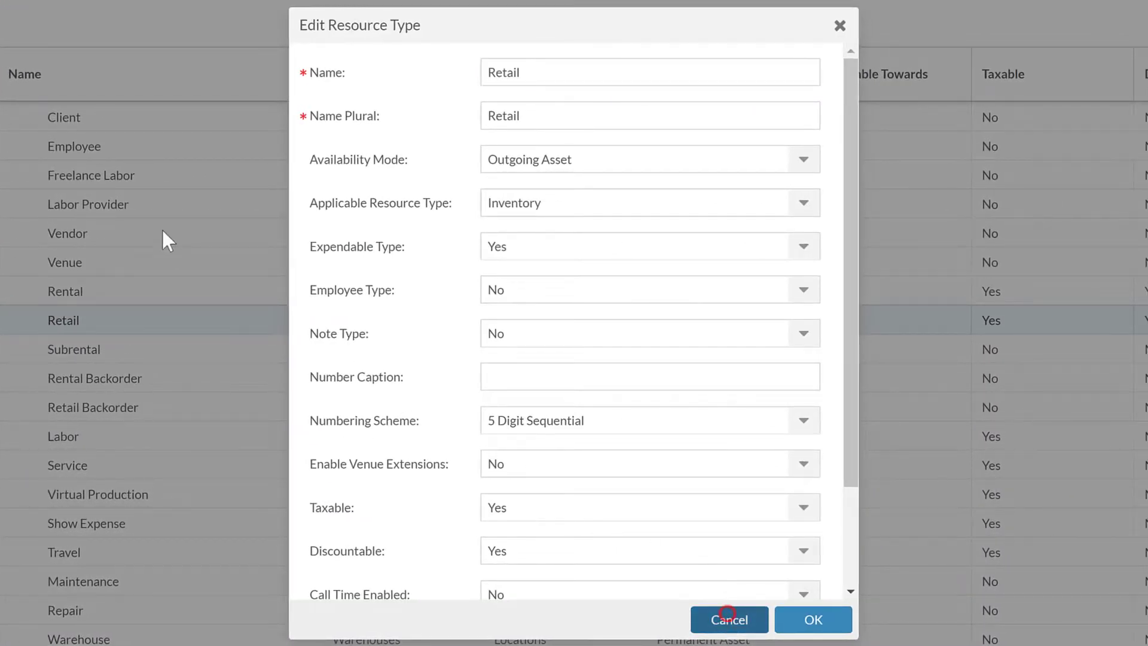
pyautogui.click(81, 141)
pyautogui.doubleClick(82, 144)
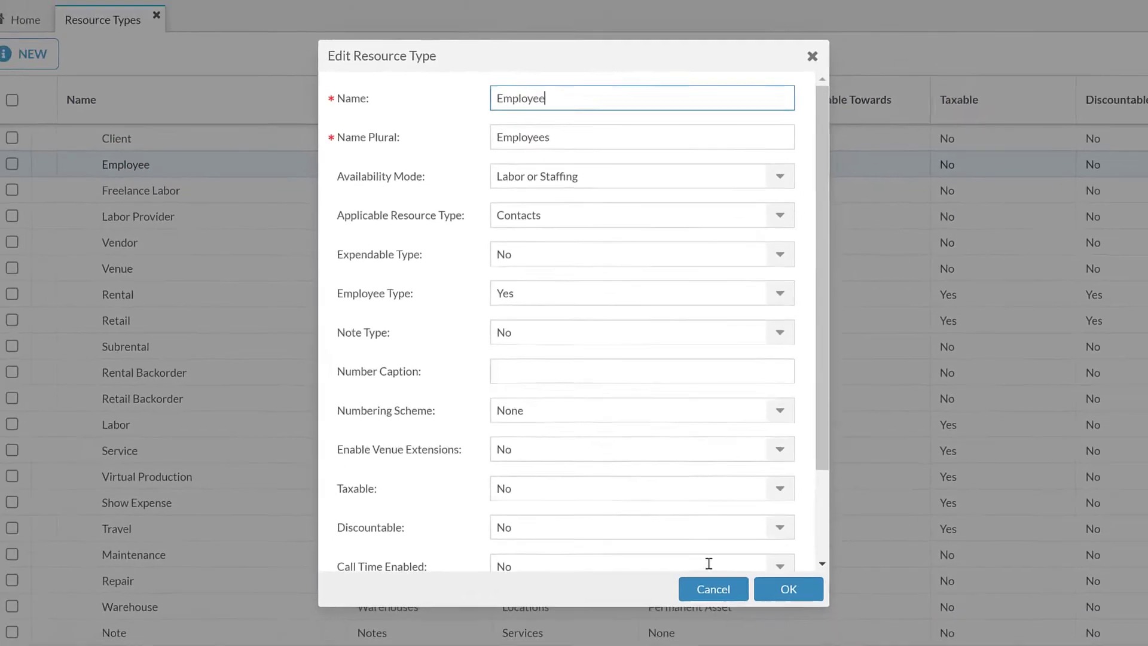
pyautogui.click(729, 620)
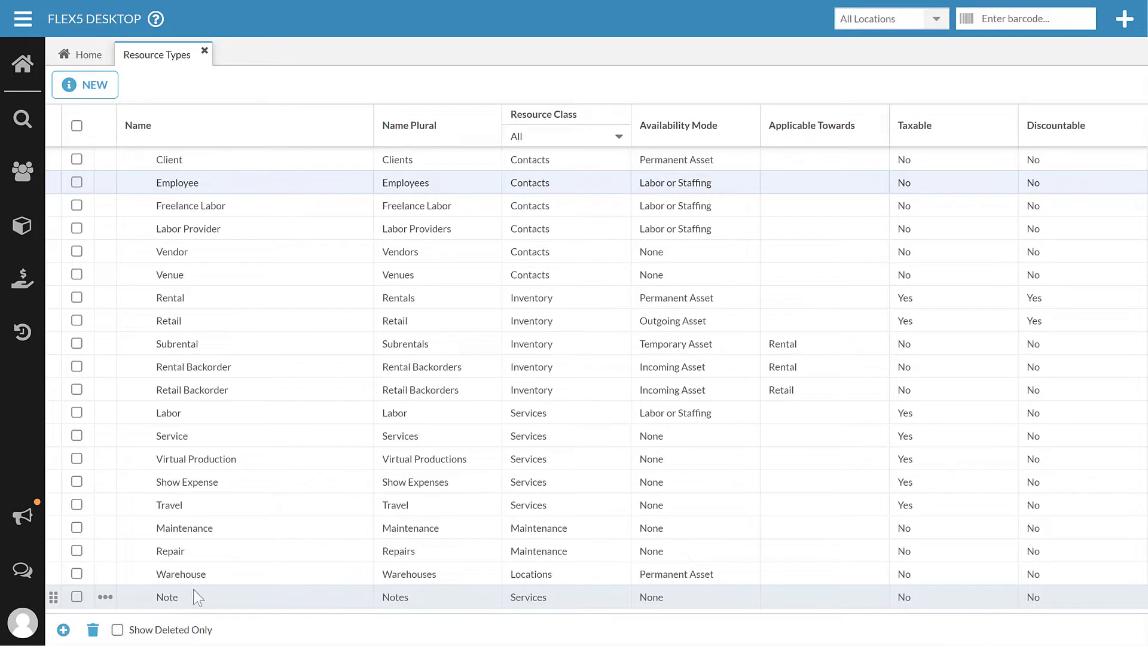